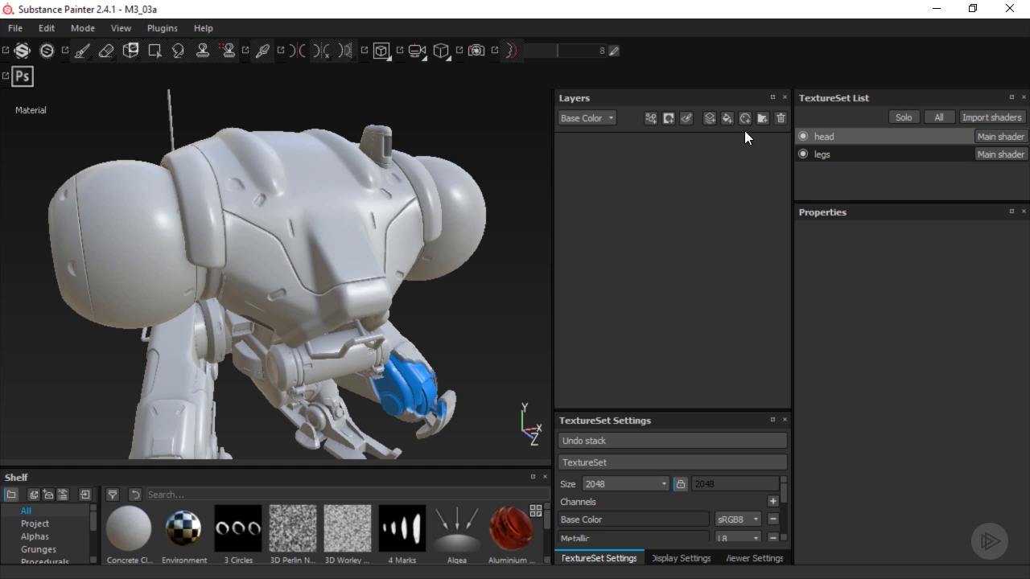
Add a paint layer to the head texture set and load the Dirt 1 brush, enlarging the shelf for browsing.
{"action": "left_click", "coordinate": [709, 118]}
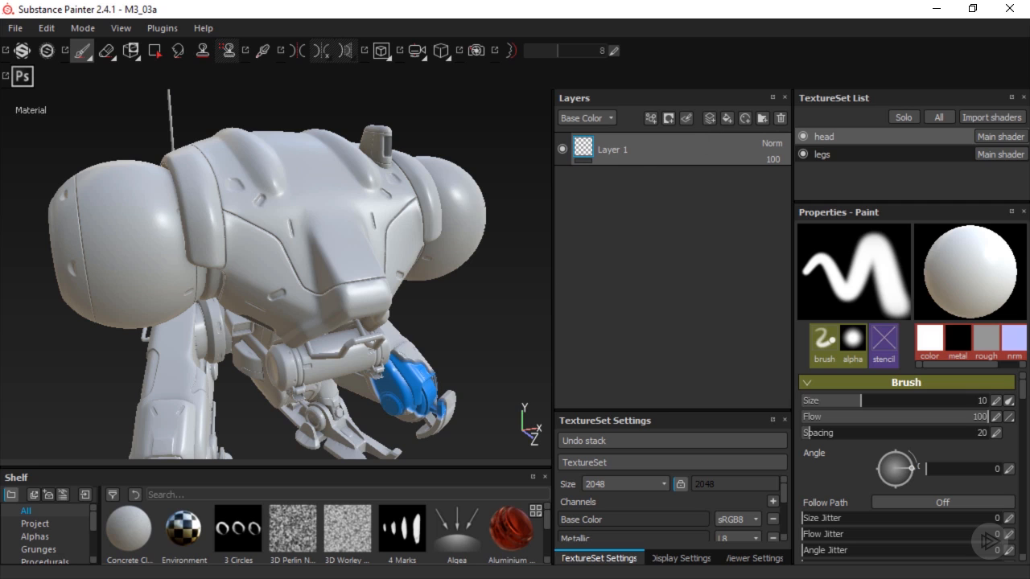
{"action": "left_click_drag", "start_coordinate": [453, 467], "coordinate": [465, 370]}
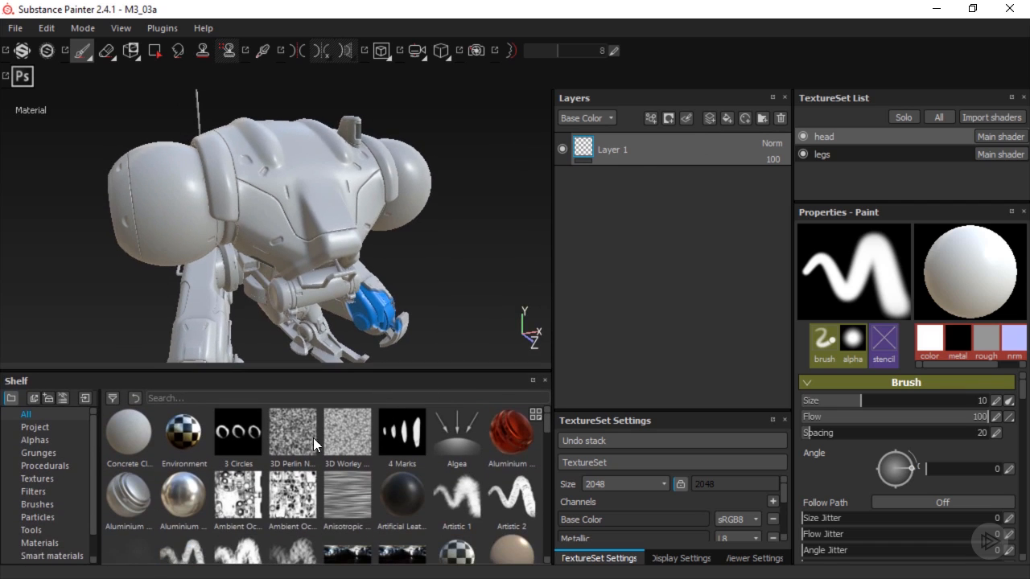
{"action": "left_click", "coordinate": [37, 504]}
{"action": "scroll", "coordinate": [217, 485], "scroll_direction": "down", "scroll_amount": 3}
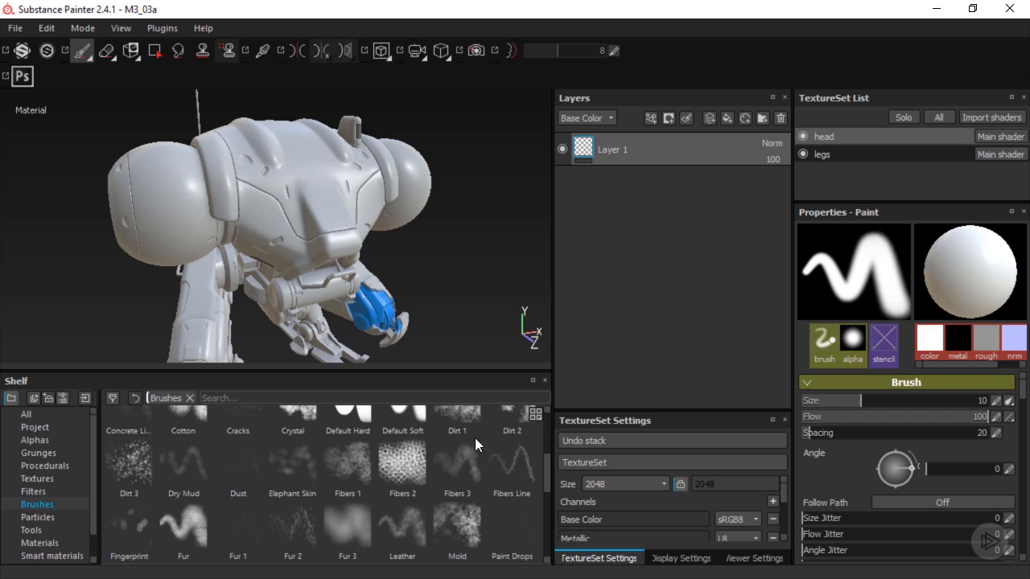
{"action": "left_click_drag", "start_coordinate": [547, 475], "coordinate": [547, 462]}
{"action": "left_click", "coordinate": [466, 458]}
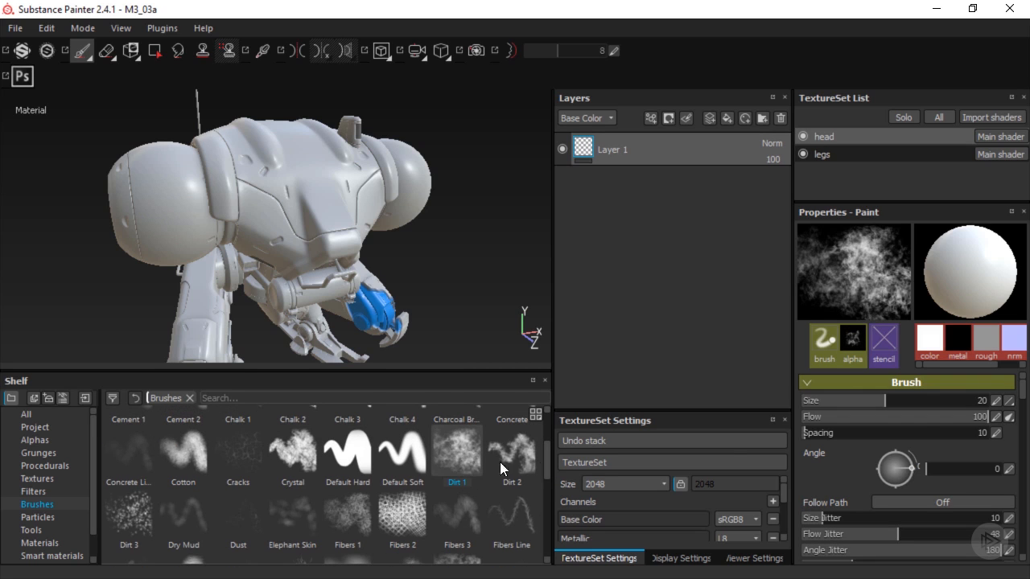
Set the brush material's base color to a dark brown.
{"action": "scroll", "coordinate": [858, 440], "scroll_direction": "down", "scroll_amount": 8}
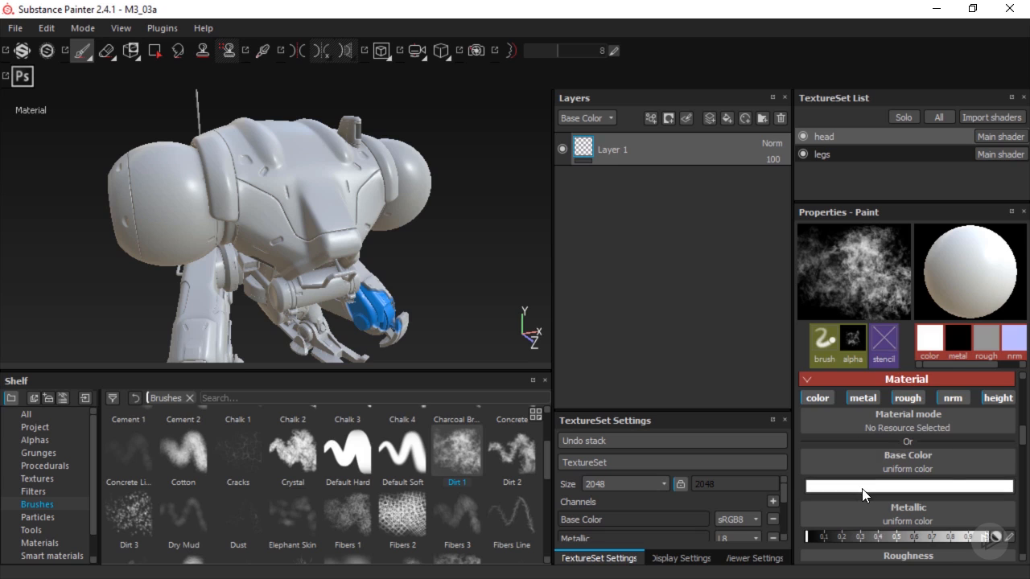
{"action": "left_click", "coordinate": [862, 488]}
{"action": "left_click", "coordinate": [802, 481]}
{"action": "left_click", "coordinate": [871, 509]}
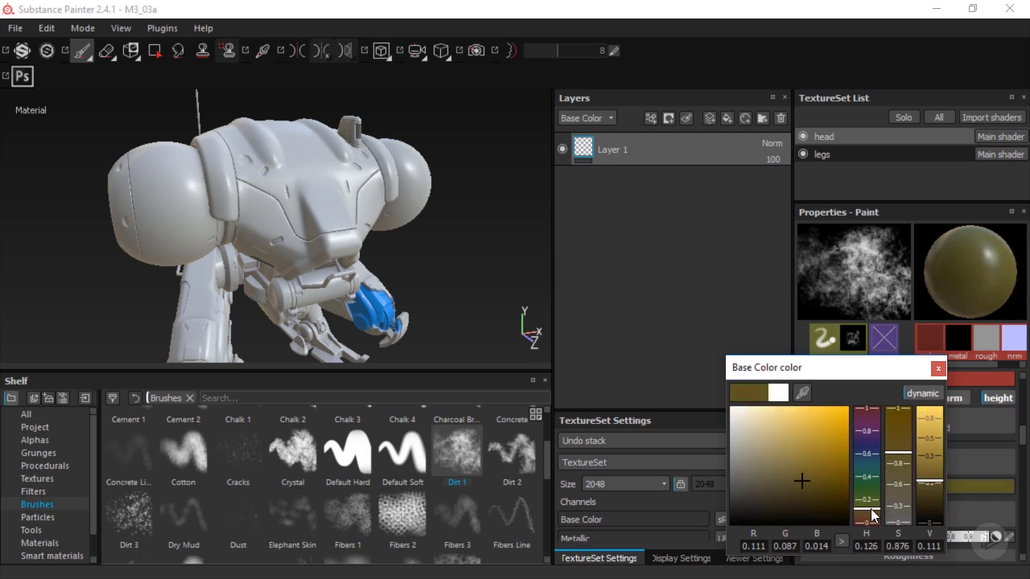
{"action": "left_click_drag", "start_coordinate": [871, 509], "coordinate": [872, 516]}
{"action": "left_click", "coordinate": [938, 367]}
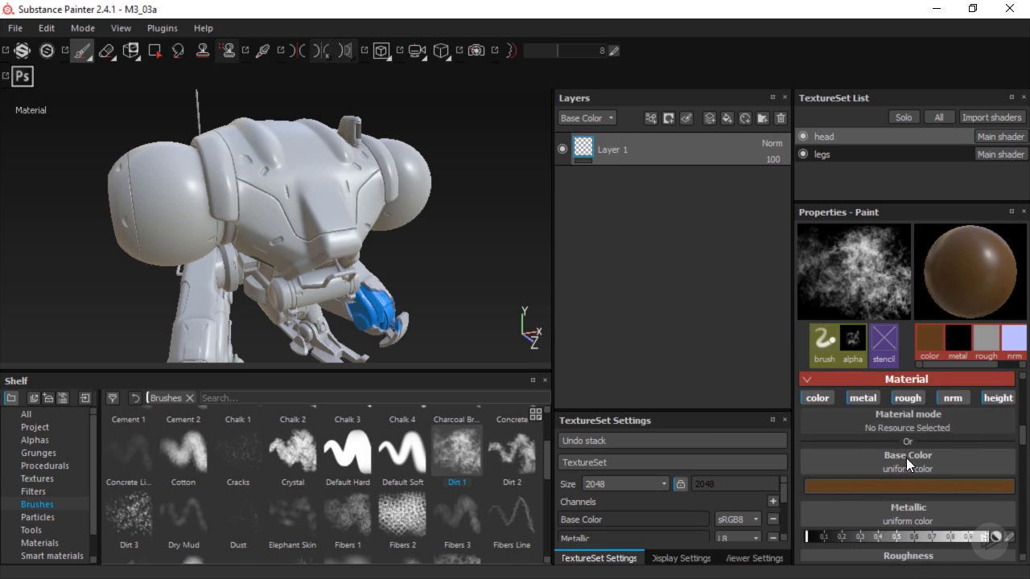
Raise the material's roughness and paint a dirt patch over the curved seam on the front of the robot's head.
{"action": "scroll", "coordinate": [909, 465], "scroll_direction": "down", "scroll_amount": 2}
{"action": "left_click_drag", "start_coordinate": [911, 487], "coordinate": [965, 489]}
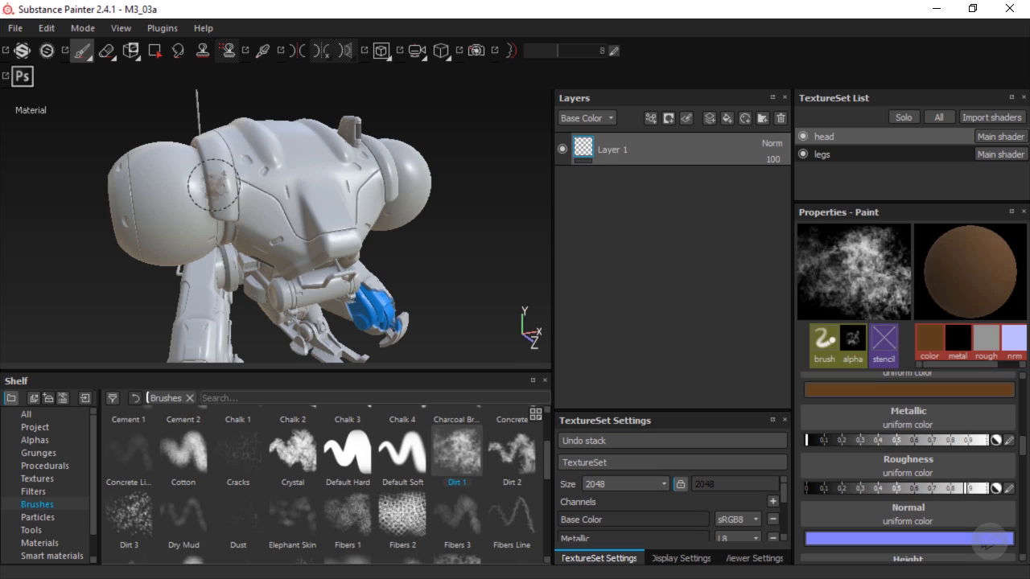
{"action": "right_click_drag", "start_coordinate": [282, 224], "coordinate": [318, 214], "text": "alt"}
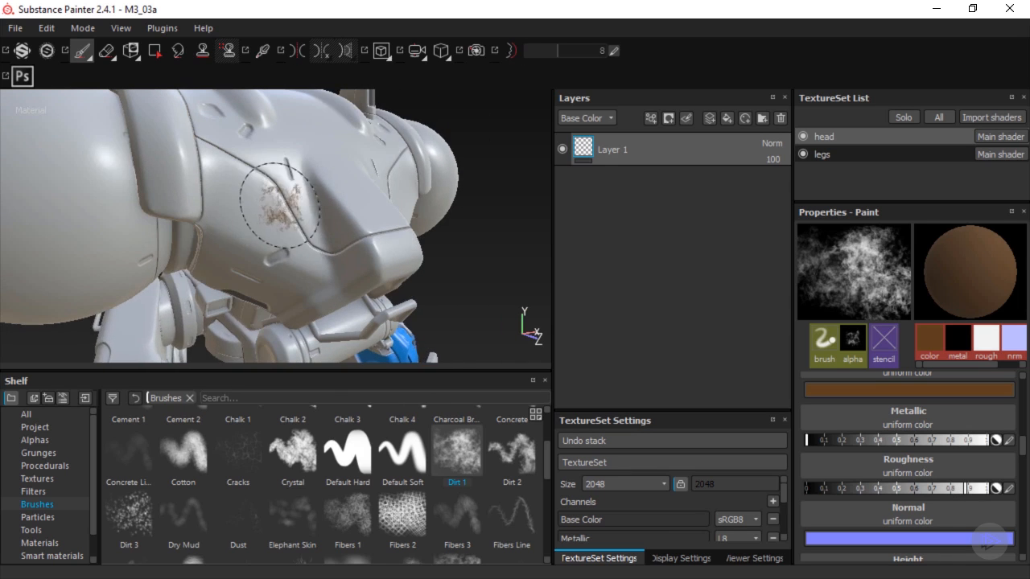
{"action": "mouse_move", "coordinate": [280, 205]}
{"action": "left_mouse_down"}
{"action": "mouse_move", "coordinate": [278, 229]}
{"action": "mouse_move", "coordinate": [308, 222]}
{"action": "mouse_move", "coordinate": [289, 216]}
{"action": "mouse_move", "coordinate": [273, 248]}
{"action": "mouse_move", "coordinate": [226, 173]}
{"action": "mouse_move", "coordinate": [282, 209]}
{"action": "mouse_move", "coordinate": [241, 173]}
{"action": "mouse_move", "coordinate": [302, 253]}
{"action": "left_mouse_up"}
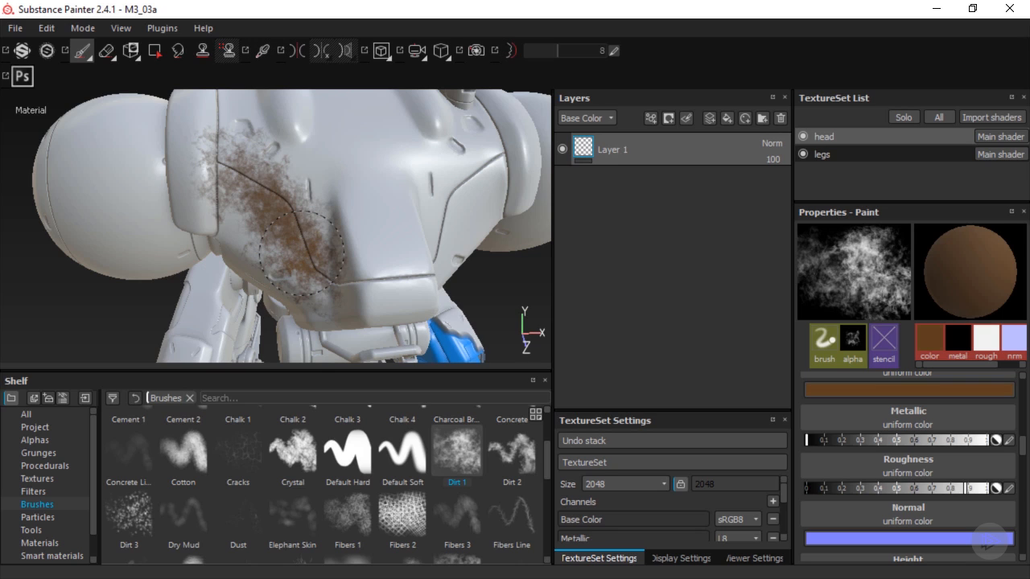
Load the Stitches 1 brush and paint a curved, hook-shaped stitch line on top of the head.
{"action": "scroll", "coordinate": [290, 477], "scroll_direction": "down", "scroll_amount": 10}
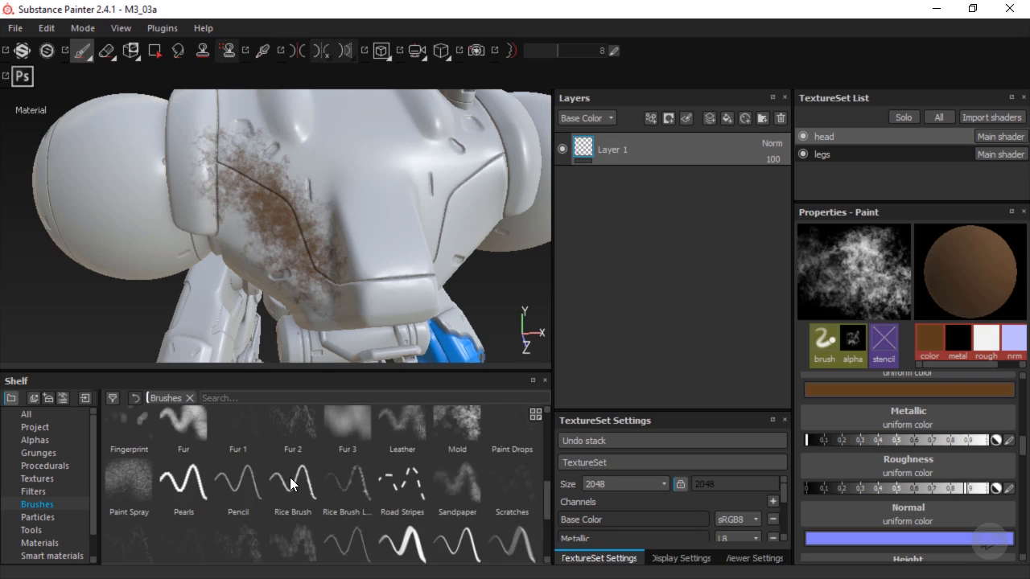
{"action": "left_click", "coordinate": [347, 475]}
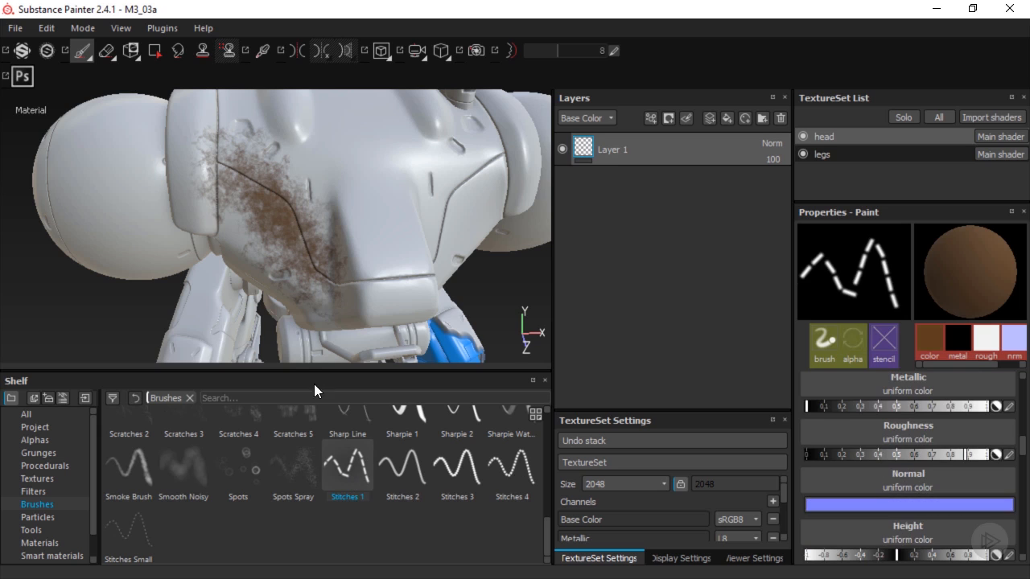
{"action": "mouse_move", "coordinate": [407, 154]}
{"action": "left_mouse_down", "text": "alt"}
{"action": "mouse_move", "coordinate": [393, 246]}
{"action": "mouse_move", "coordinate": [363, 220]}
{"action": "left_mouse_up", "text": "alt"}
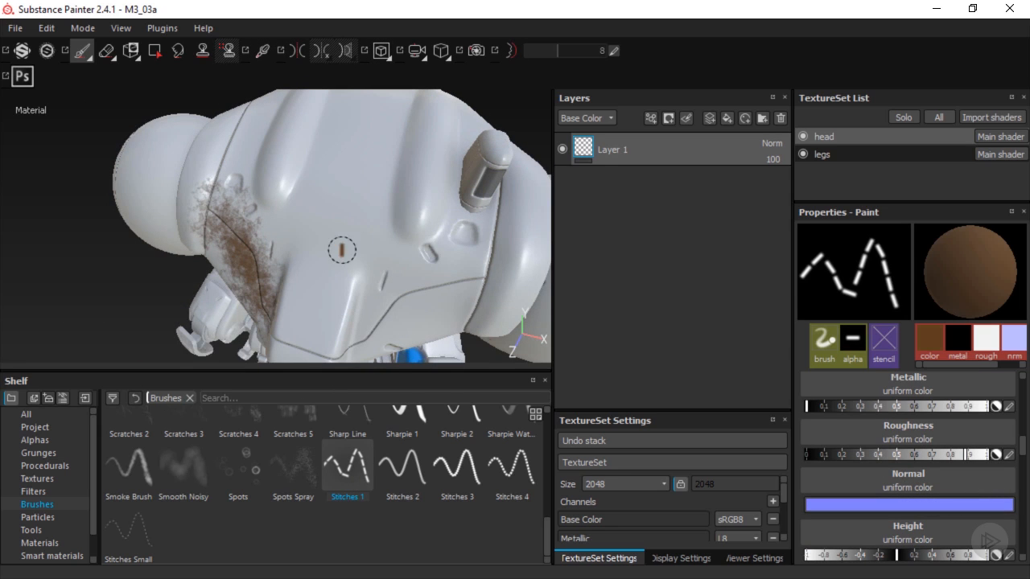
{"action": "mouse_move", "coordinate": [338, 262]}
{"action": "left_mouse_down"}
{"action": "mouse_move", "coordinate": [339, 185]}
{"action": "mouse_move", "coordinate": [379, 163]}
{"action": "mouse_move", "coordinate": [386, 135]}
{"action": "mouse_move", "coordinate": [330, 120]}
{"action": "mouse_move", "coordinate": [312, 184]}
{"action": "left_mouse_up"}
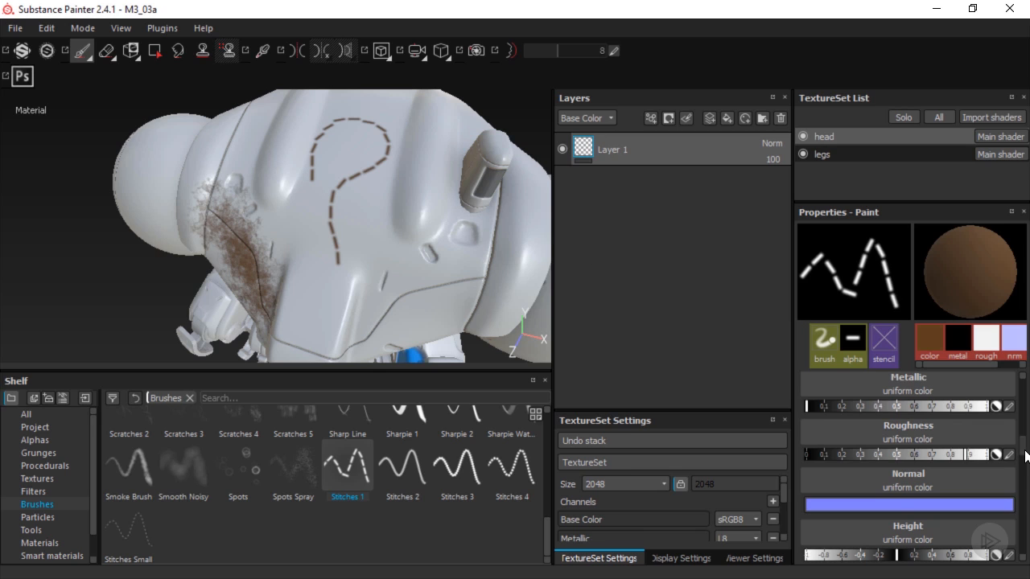
Load the Default Soft brush at size 8.26 and paint a short, thick stroke beside the stitch line.
{"action": "left_click_drag", "start_coordinate": [1026, 452], "coordinate": [1026, 395]}
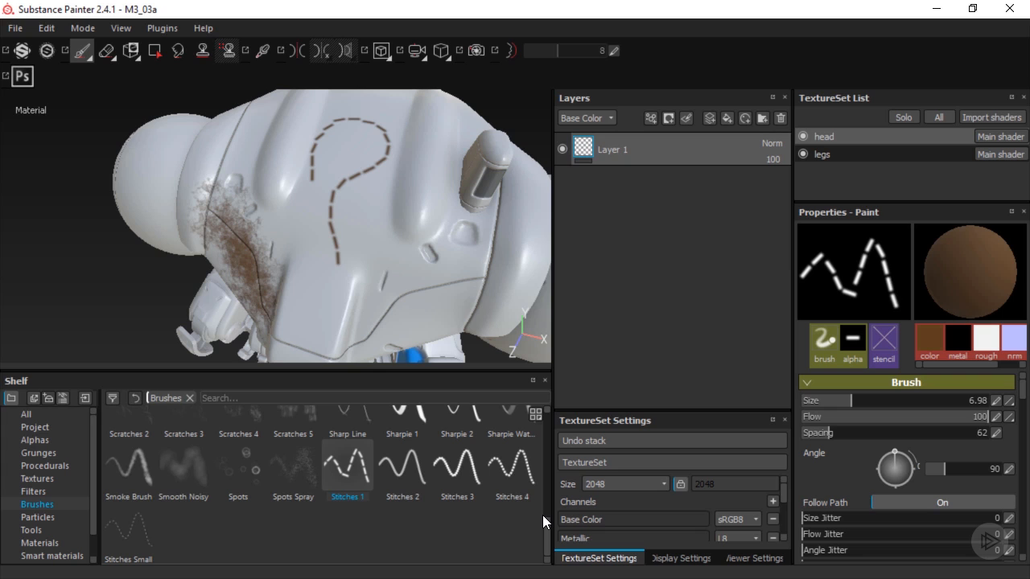
{"action": "left_click_drag", "start_coordinate": [545, 528], "coordinate": [546, 453]}
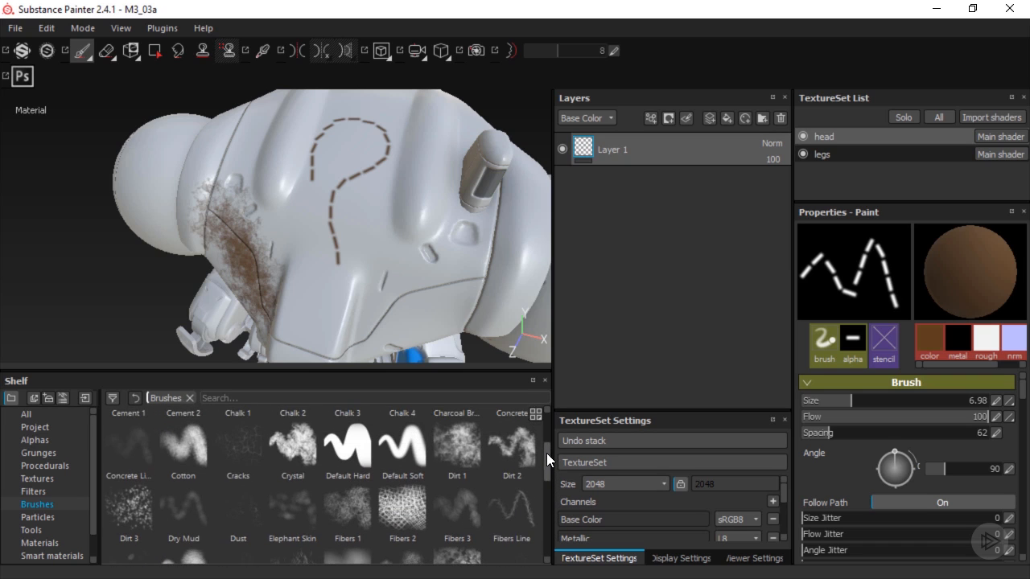
{"action": "left_click", "coordinate": [420, 451]}
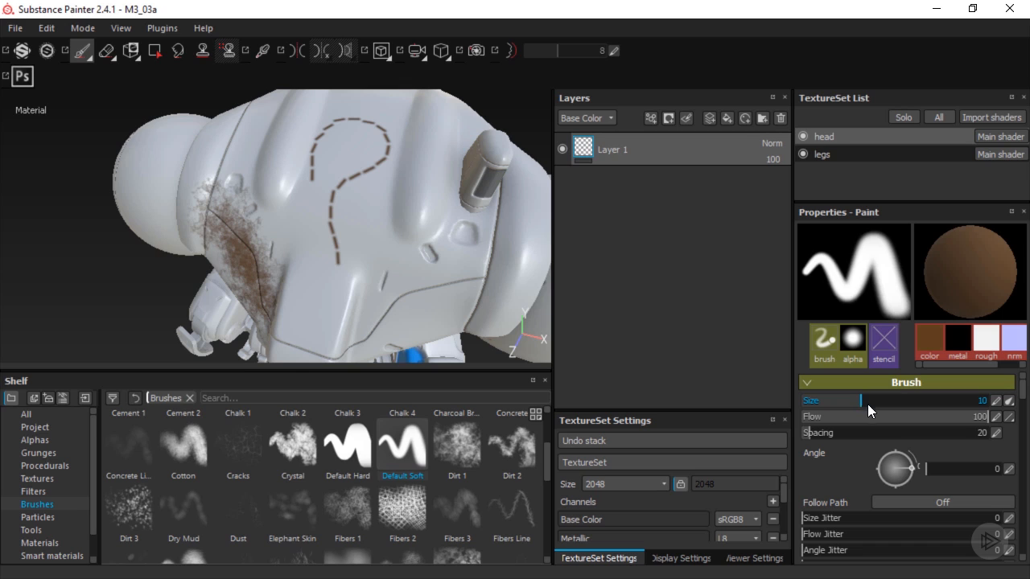
{"action": "mouse_move", "coordinate": [868, 406]}
{"action": "left_mouse_down"}
{"action": "mouse_move", "coordinate": [941, 404]}
{"action": "mouse_move", "coordinate": [842, 405]}
{"action": "mouse_move", "coordinate": [854, 405]}
{"action": "left_mouse_up"}
{"action": "left_click_drag", "start_coordinate": [371, 201], "coordinate": [379, 228]}
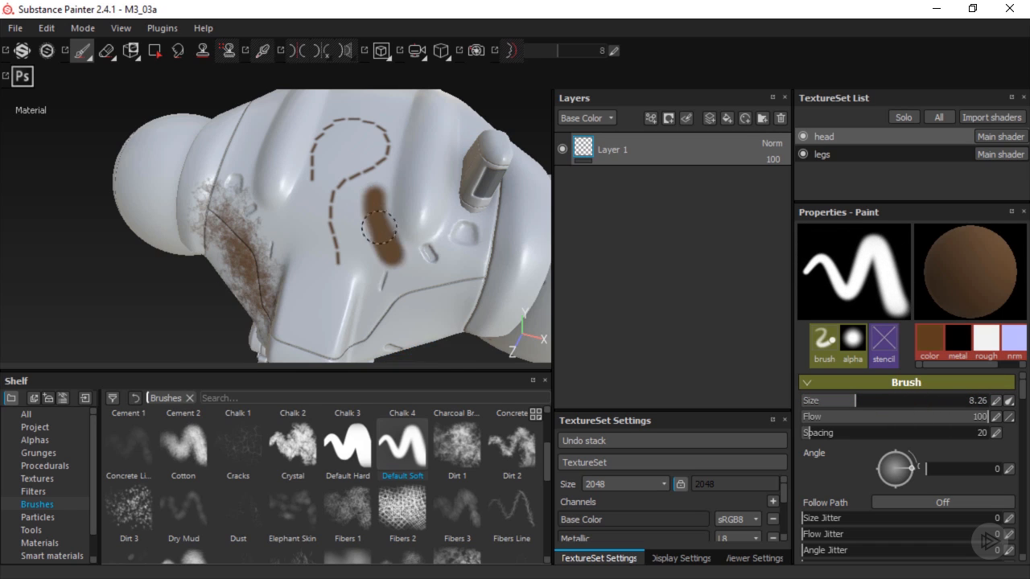
{"action": "left_click", "coordinate": [427, 251]}
Set the brush size to 12.07 and flow to 22, and paint a faint soft patch beside the solid stroke.
{"action": "right_click_drag", "start_coordinate": [428, 255], "coordinate": [456, 255], "text": "ctrl"}
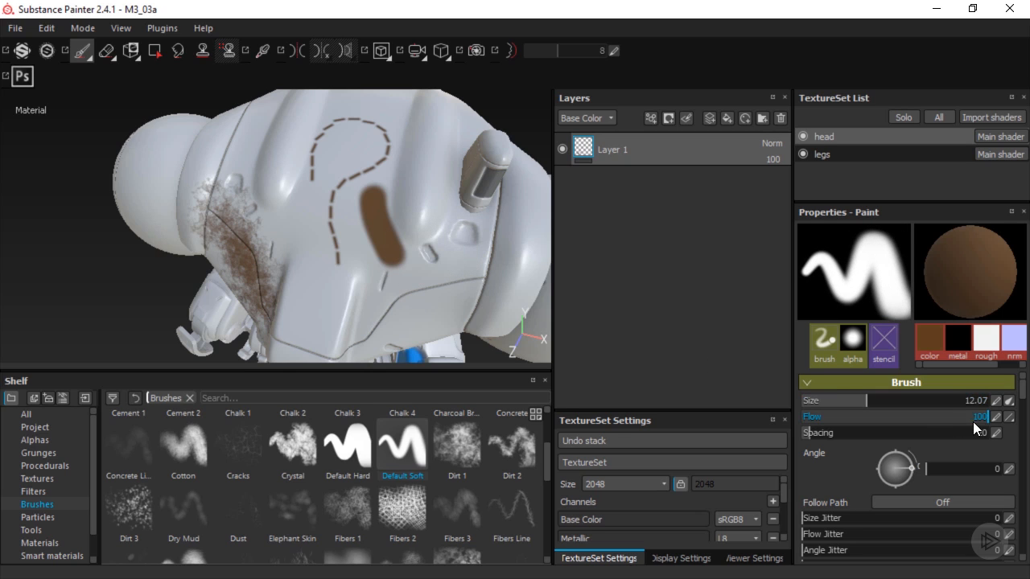
{"action": "left_click_drag", "start_coordinate": [972, 419], "coordinate": [840, 421]}
{"action": "mouse_move", "coordinate": [346, 217]}
{"action": "left_mouse_down"}
{"action": "mouse_move", "coordinate": [363, 273]}
{"action": "mouse_move", "coordinate": [353, 249]}
{"action": "mouse_move", "coordinate": [356, 284]}
{"action": "mouse_move", "coordinate": [326, 310]}
{"action": "mouse_move", "coordinate": [380, 259]}
{"action": "mouse_move", "coordinate": [375, 242]}
{"action": "left_mouse_up"}
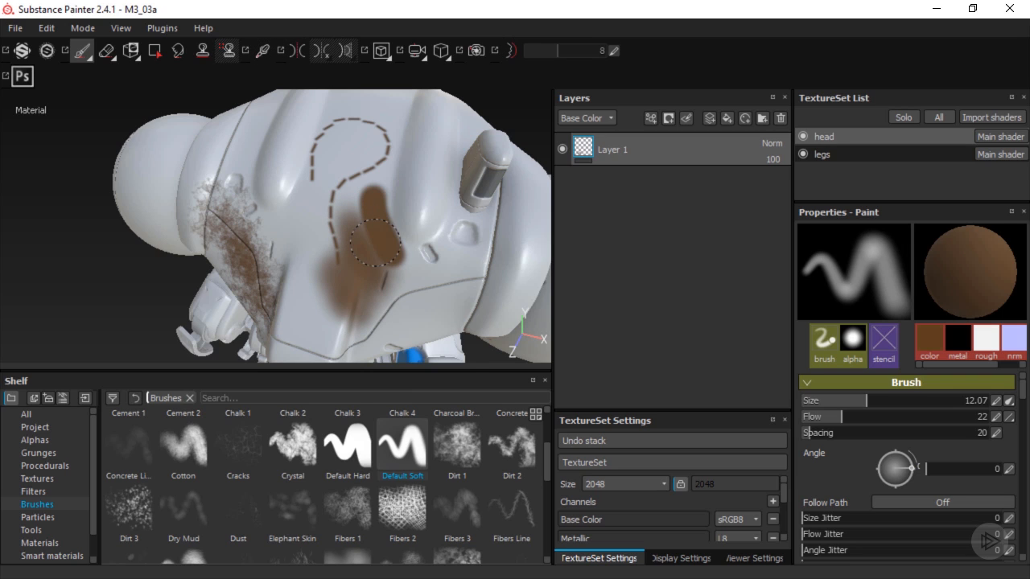
Set the brush spacing to 132, size to 5.97 and flow to 100, and paint a curved row of dots across the head.
{"action": "left_click", "coordinate": [815, 435]}
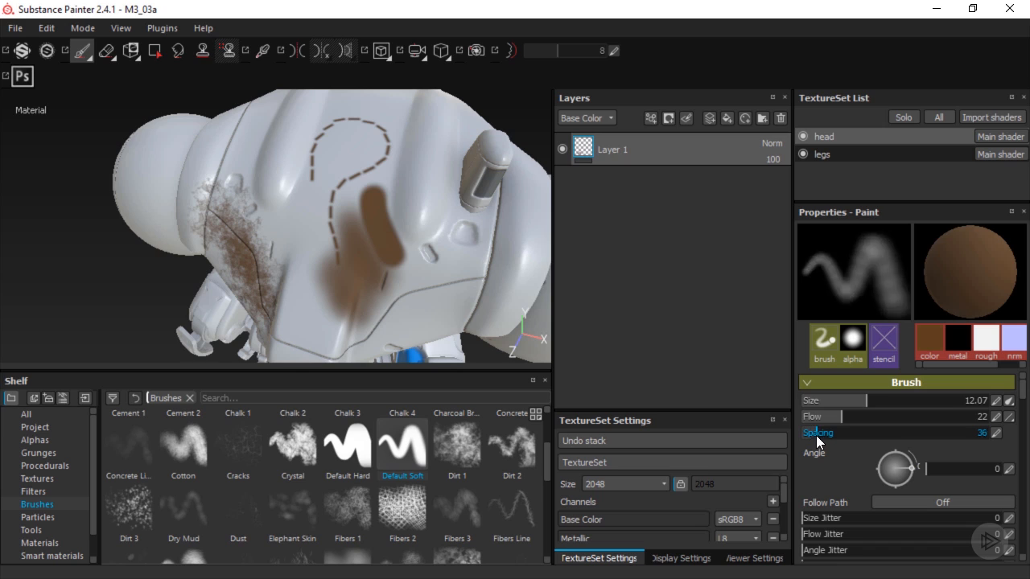
{"action": "left_click_drag", "start_coordinate": [816, 435], "coordinate": [861, 434]}
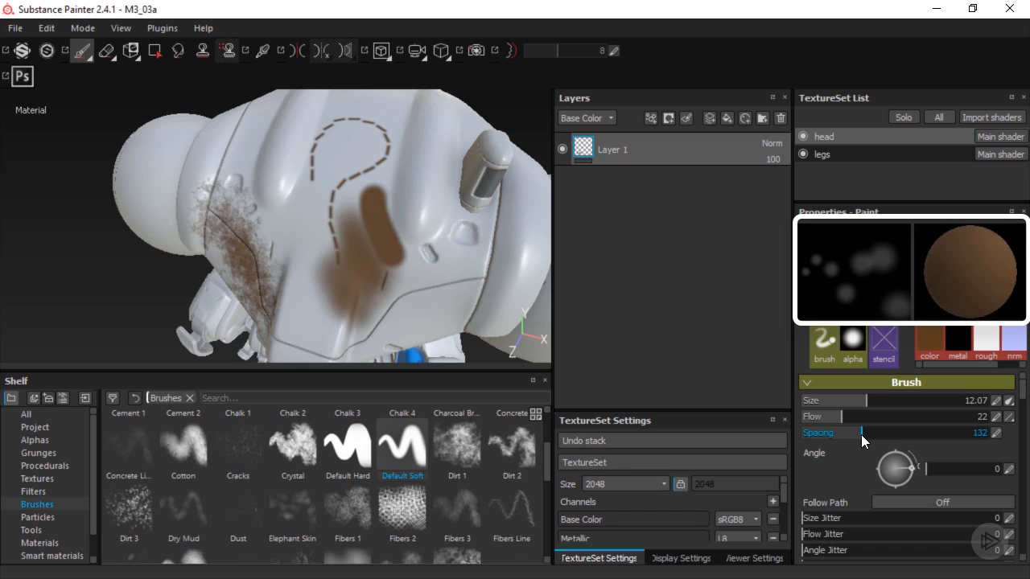
{"action": "mouse_move", "coordinate": [864, 399]}
{"action": "left_mouse_down"}
{"action": "mouse_move", "coordinate": [847, 400]}
{"action": "mouse_move", "coordinate": [1018, 428]}
{"action": "left_mouse_up"}
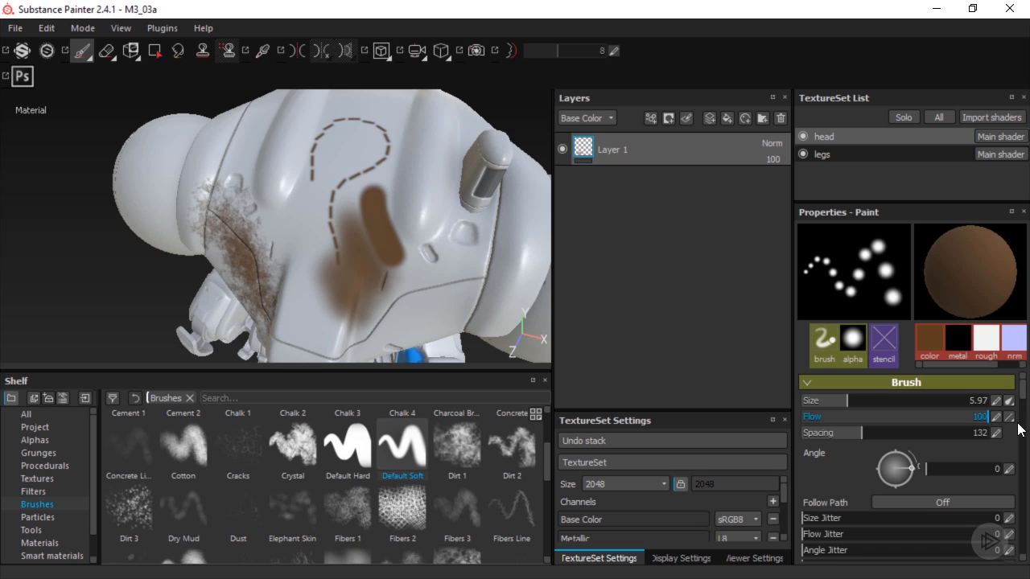
{"action": "left_click_drag", "start_coordinate": [893, 236], "coordinate": [875, 260]}
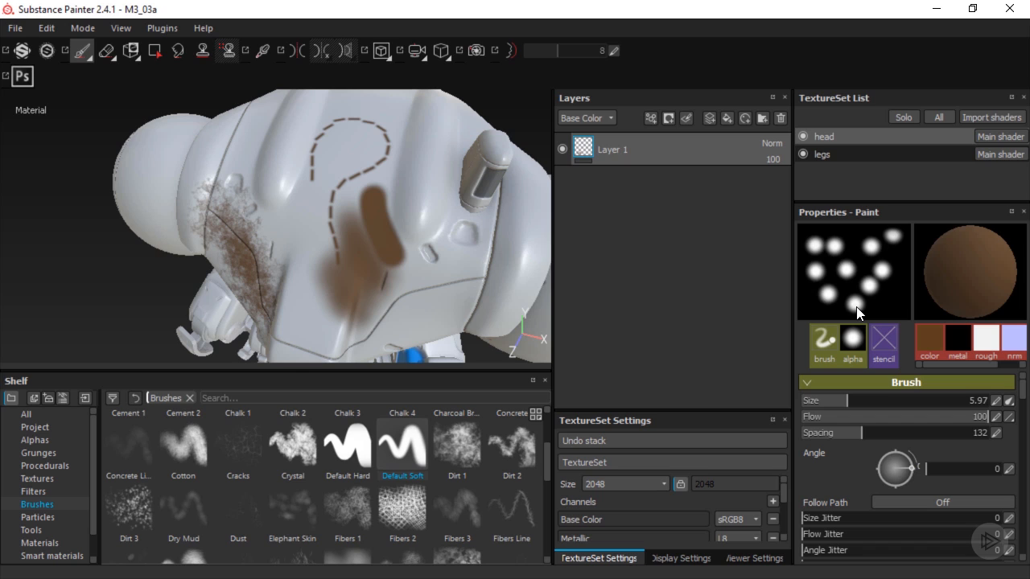
{"action": "mouse_move", "coordinate": [281, 204]}
{"action": "left_mouse_down"}
{"action": "mouse_move", "coordinate": [305, 300]}
{"action": "mouse_move", "coordinate": [394, 315]}
{"action": "mouse_move", "coordinate": [467, 279]}
{"action": "left_mouse_up"}
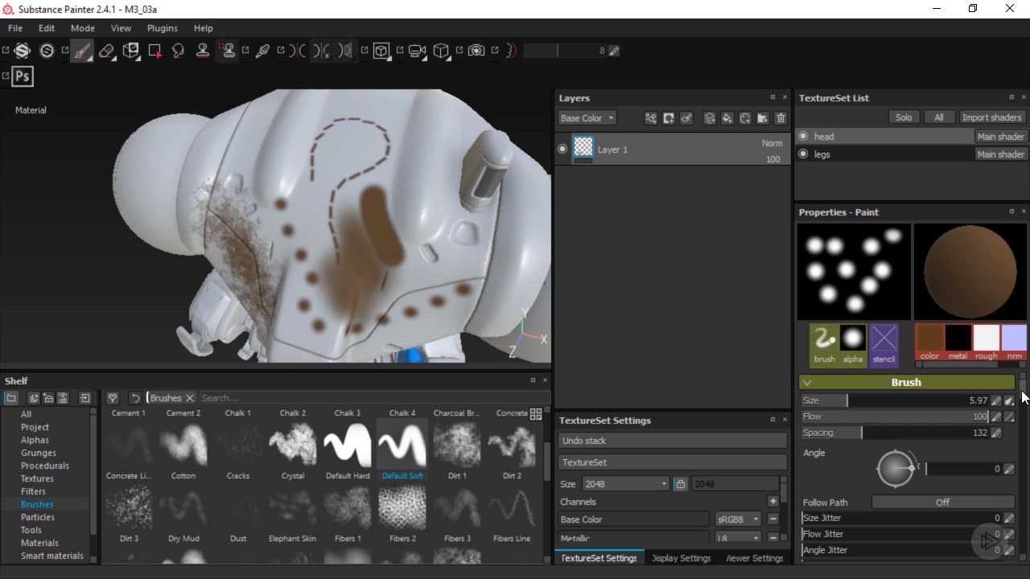
Enlarge the brush properties area and load the Drips 01 alpha into the brush.
{"action": "left_click_drag", "start_coordinate": [1024, 397], "coordinate": [1025, 406]}
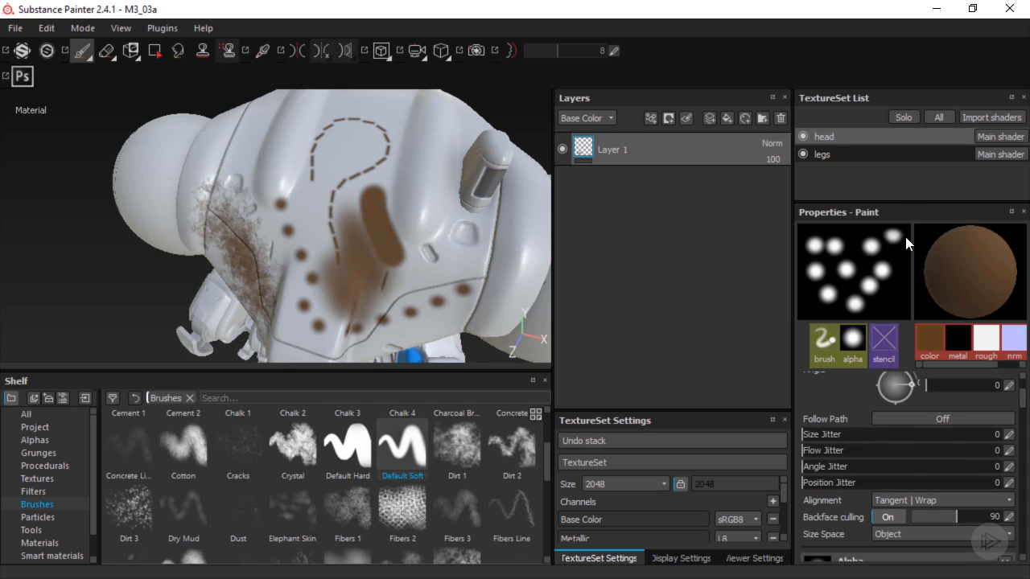
{"action": "left_click_drag", "start_coordinate": [910, 202], "coordinate": [912, 174]}
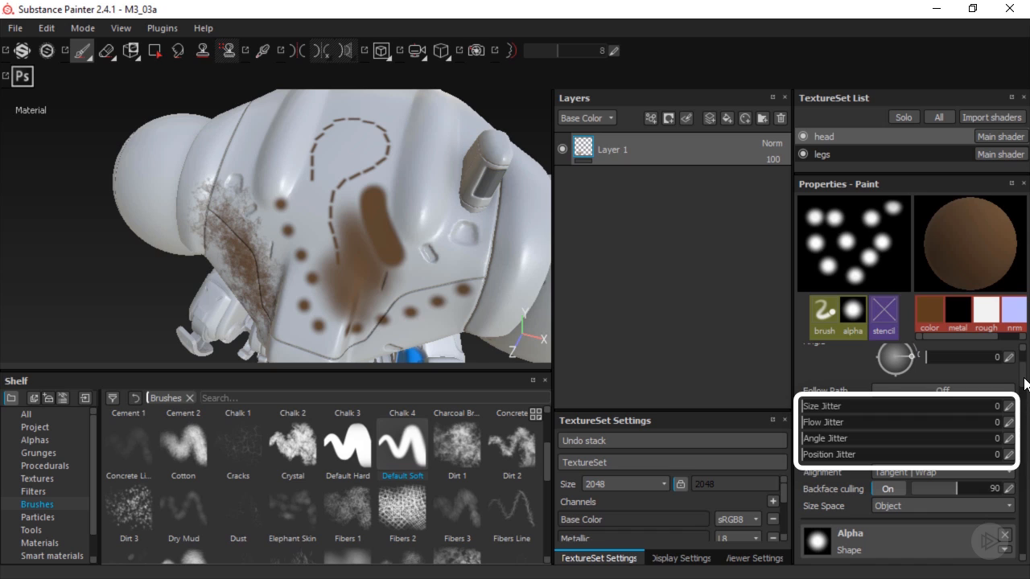
{"action": "scroll", "coordinate": [1025, 387], "scroll_direction": "down", "scroll_amount": 2}
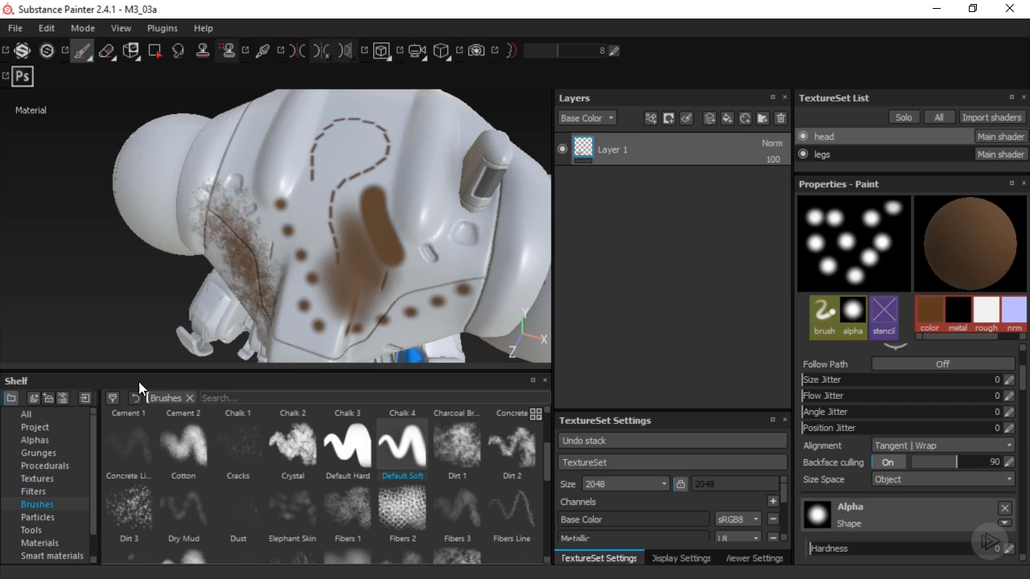
{"action": "left_click", "coordinate": [35, 440]}
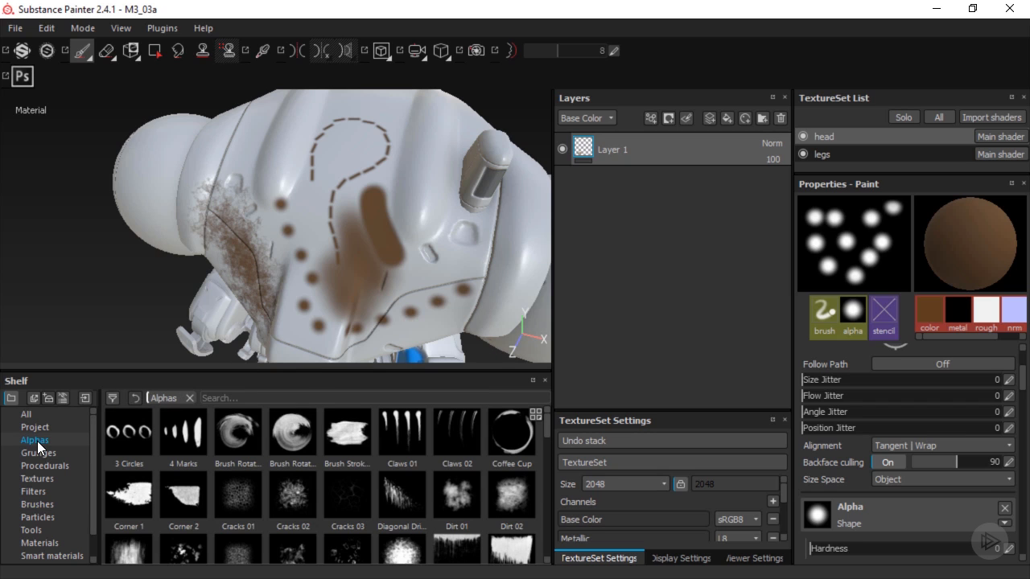
{"action": "left_click_drag", "start_coordinate": [546, 427], "coordinate": [550, 439]}
{"action": "left_click", "coordinate": [465, 481]}
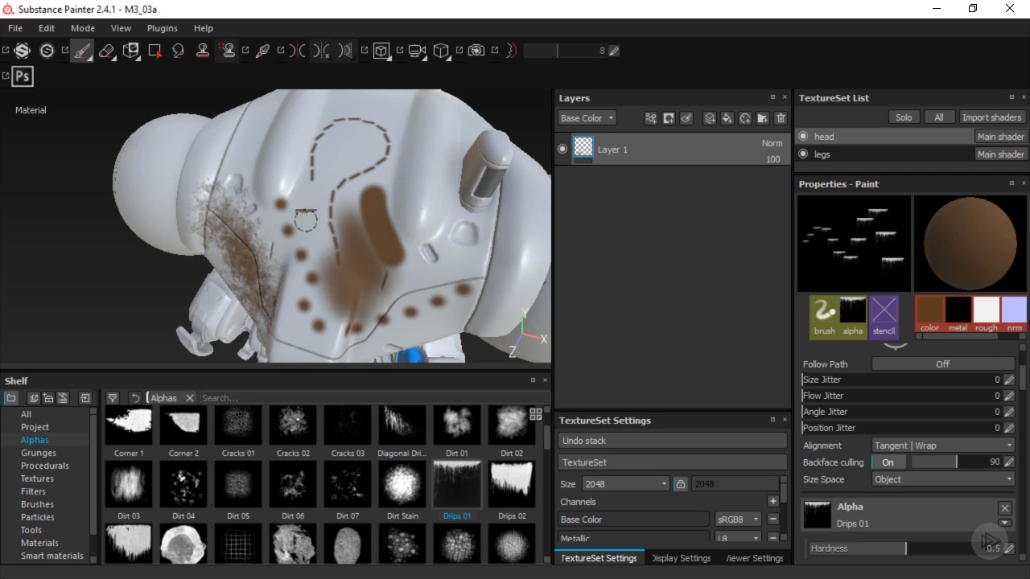
Enlarge the brush to size 16.37 and stamp several drip marks on the side of the robot's round pod.
{"action": "left_click_drag", "start_coordinate": [305, 225], "coordinate": [450, 208], "text": "alt"}
{"action": "right_click_drag", "start_coordinate": [215, 246], "coordinate": [250, 246], "text": "ctrl"}
{"action": "left_click", "coordinate": [212, 269]}
{"action": "left_click", "coordinate": [240, 299]}
{"action": "left_click", "coordinate": [238, 299]}
{"action": "left_click_drag", "start_coordinate": [239, 300], "coordinate": [276, 283], "text": "alt"}
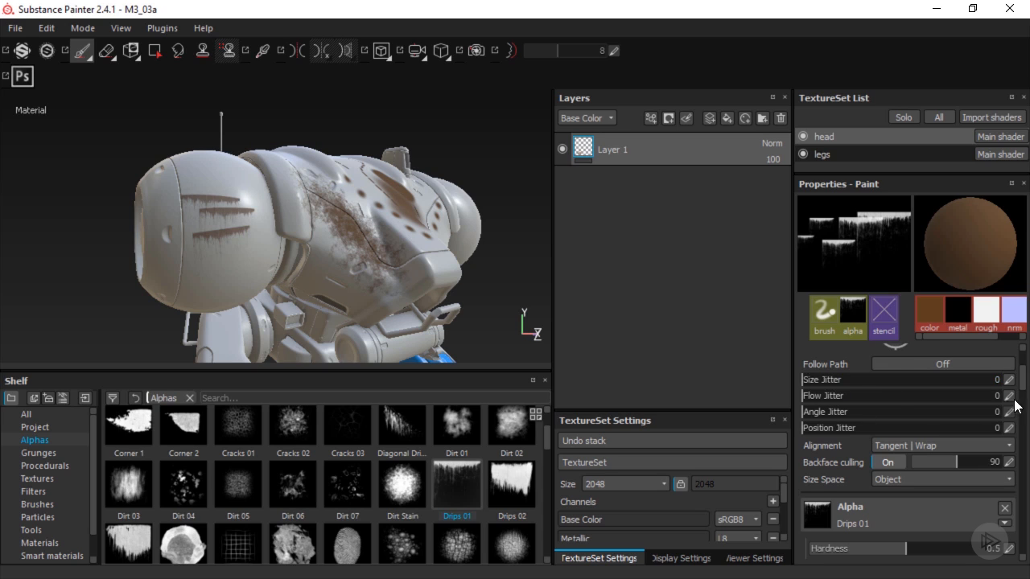
Remove the Drips 01 alpha from the brush and set the brush size to 1.37.
{"action": "scroll", "coordinate": [1023, 389], "scroll_direction": "down", "scroll_amount": 3}
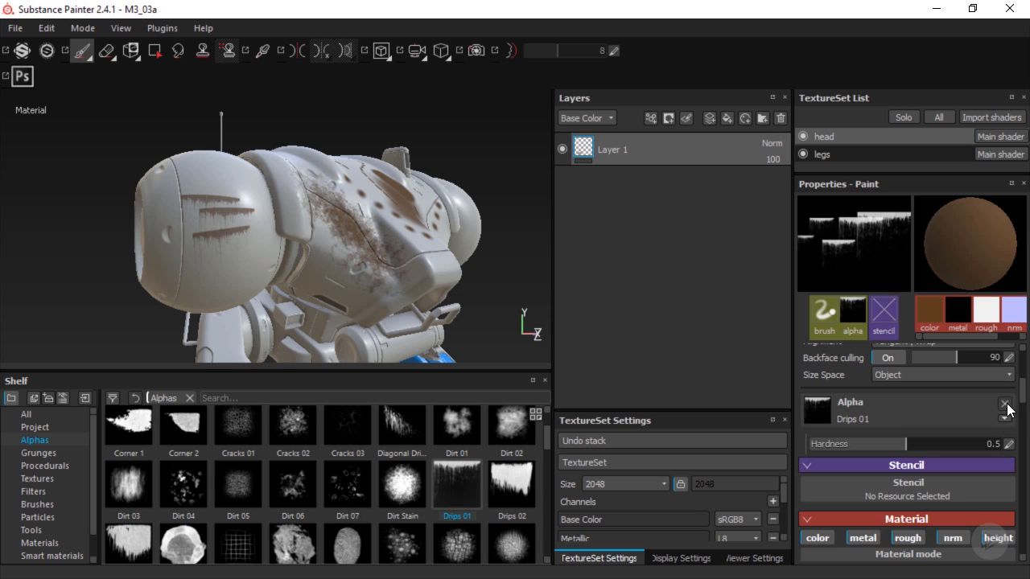
{"action": "left_click", "coordinate": [1005, 404]}
{"action": "scroll", "coordinate": [1022, 398], "scroll_direction": "up", "scroll_amount": 4}
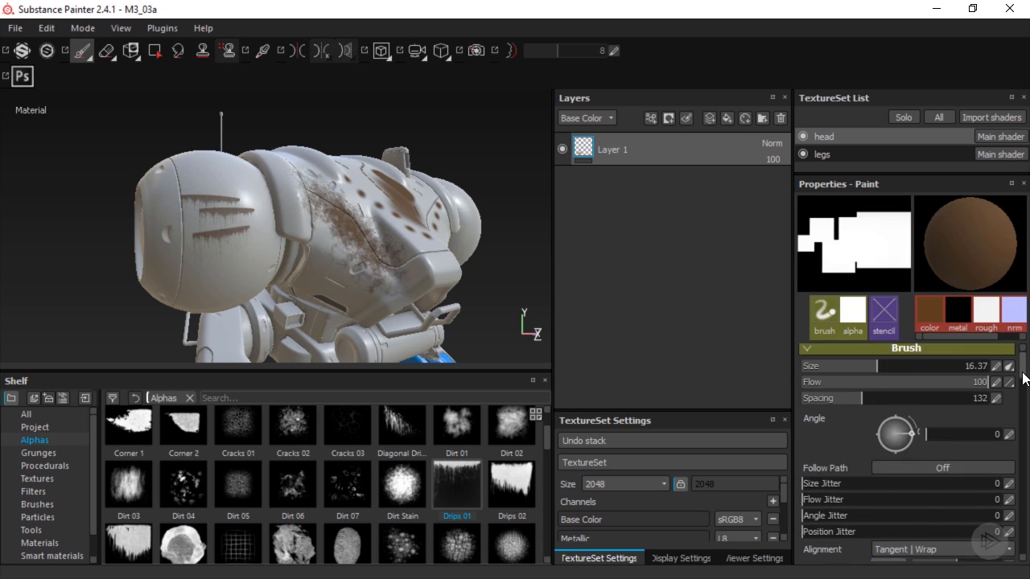
{"action": "left_click_drag", "start_coordinate": [877, 374], "coordinate": [822, 374]}
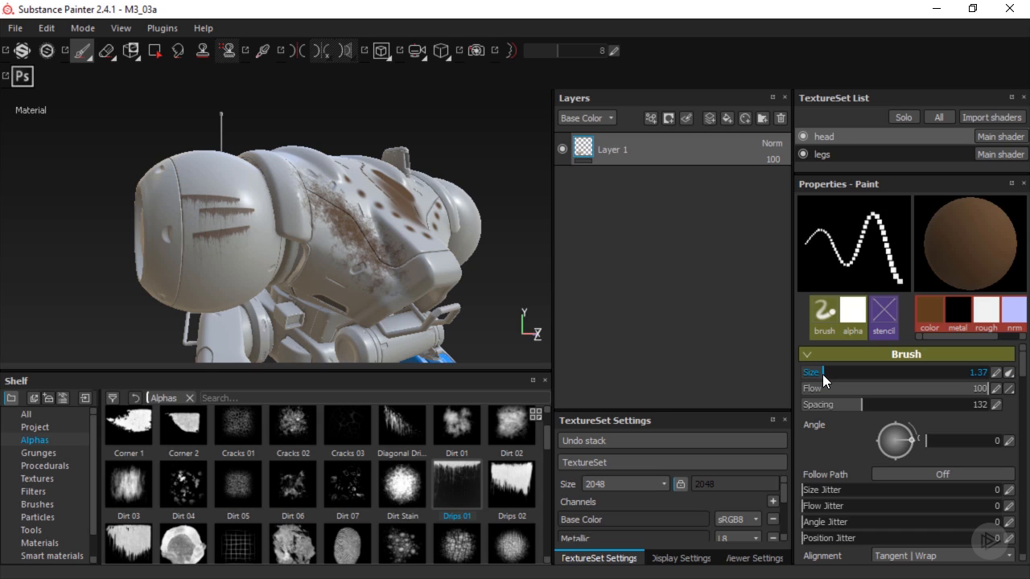
Set size jitter to 99, angle jitter to 28 and position jitter to 32, and paint a ragged stroke along the collar edge beside the pod.
{"action": "mouse_move", "coordinate": [869, 408]}
{"action": "left_mouse_down"}
{"action": "mouse_move", "coordinate": [823, 412]}
{"action": "mouse_move", "coordinate": [851, 399]}
{"action": "mouse_move", "coordinate": [971, 395]}
{"action": "left_mouse_up"}
{"action": "scroll", "coordinate": [827, 434], "scroll_direction": "down", "scroll_amount": 1}
{"action": "scroll", "coordinate": [827, 433], "scroll_direction": "down", "scroll_amount": 1}
{"action": "left_click_drag", "start_coordinate": [807, 425], "coordinate": [866, 441]}
{"action": "mouse_move", "coordinate": [355, 235]}
{"action": "left_mouse_down", "text": "alt"}
{"action": "mouse_move", "coordinate": [297, 203]}
{"action": "mouse_move", "coordinate": [281, 231]}
{"action": "mouse_move", "coordinate": [329, 189]}
{"action": "left_mouse_up", "text": "alt"}
{"action": "left_click_drag", "start_coordinate": [972, 395], "coordinate": [998, 395]}
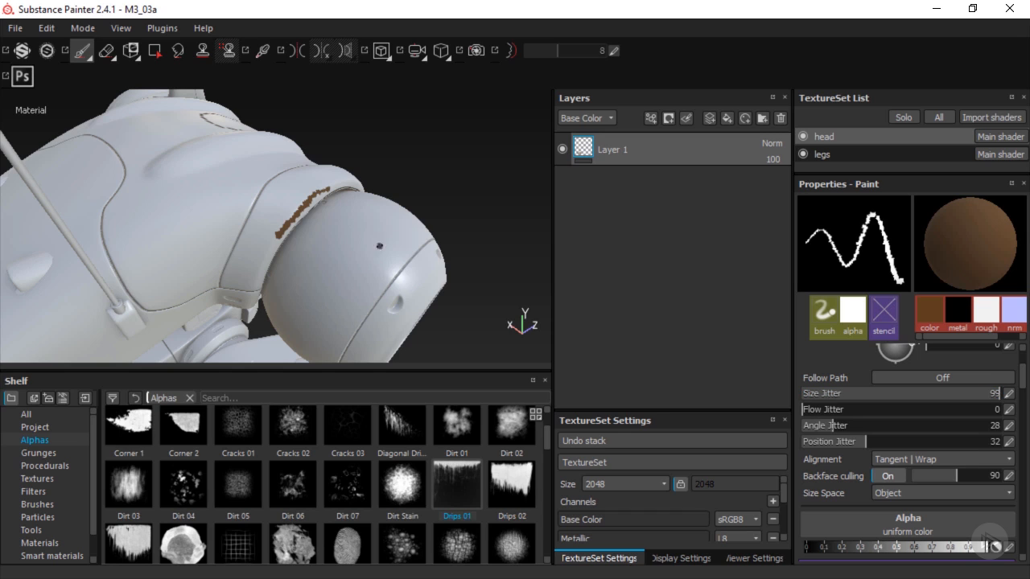
Extend the ragged brown stroke down along the collar edge and save the current brush settings as a new brush preset.
{"action": "left_click_drag", "start_coordinate": [273, 235], "coordinate": [247, 291]}
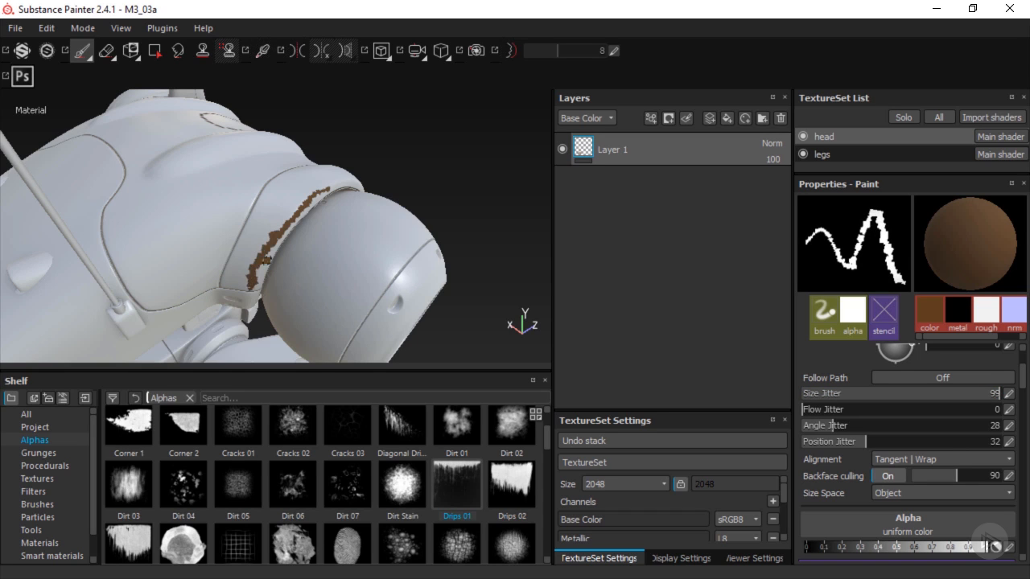
{"action": "right_click", "coordinate": [814, 354]}
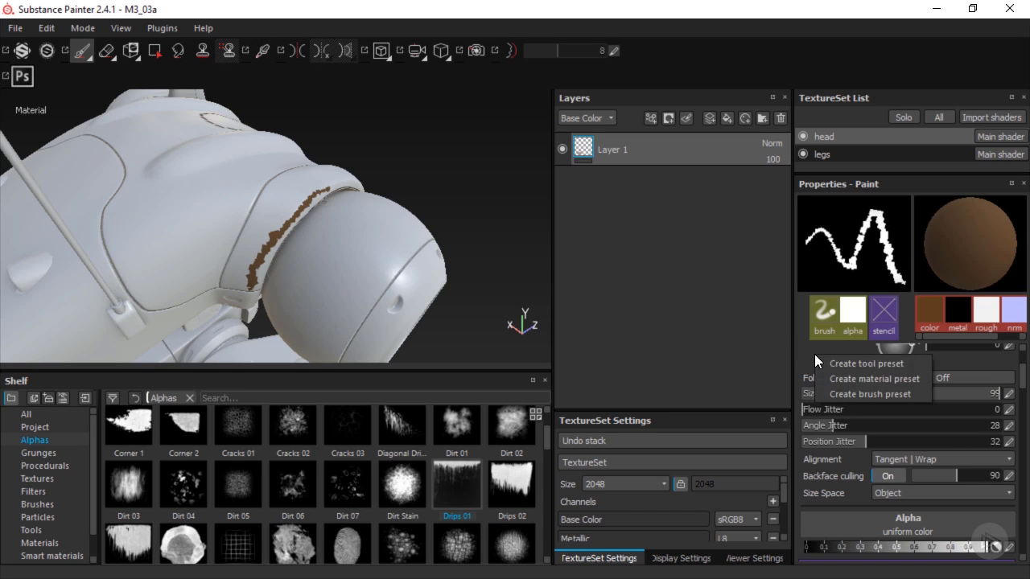
{"action": "left_click", "coordinate": [830, 395]}
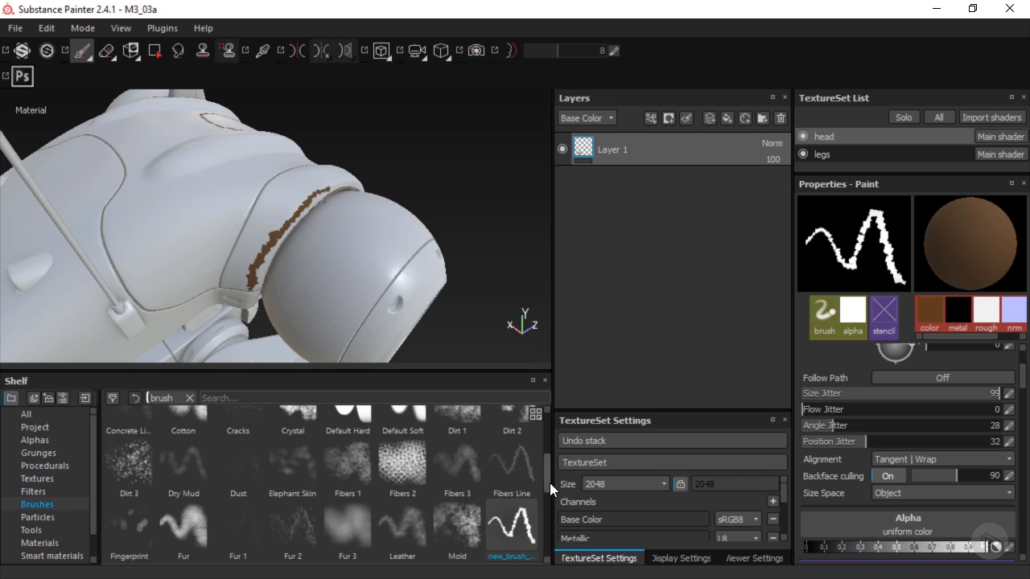
Rename the newly created brush preset in the shelf to Paint_Chip.
{"action": "left_click_drag", "start_coordinate": [550, 483], "coordinate": [548, 494]}
{"action": "mouse_move", "coordinate": [527, 485]}
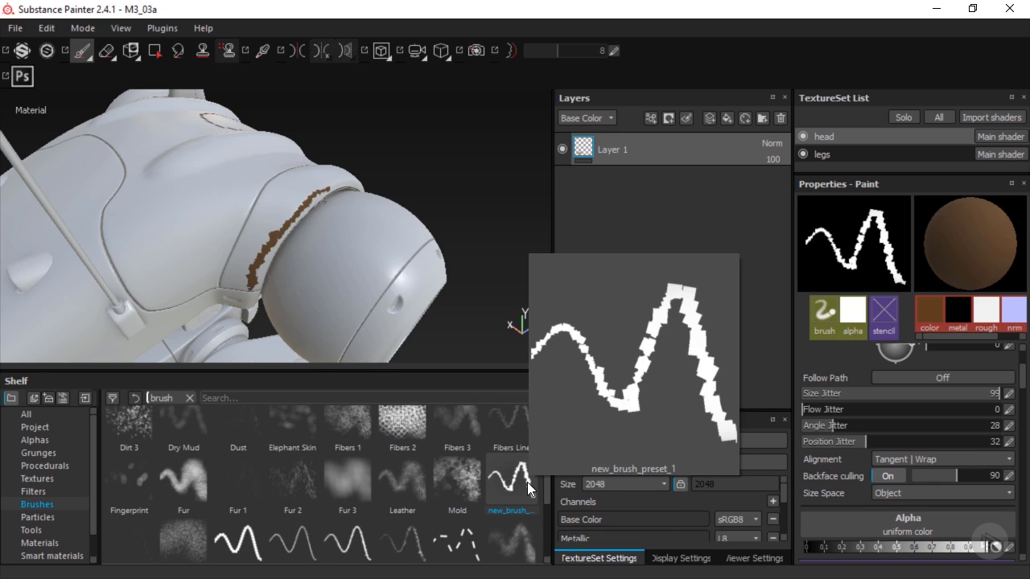
{"action": "right_click", "coordinate": [527, 482]}
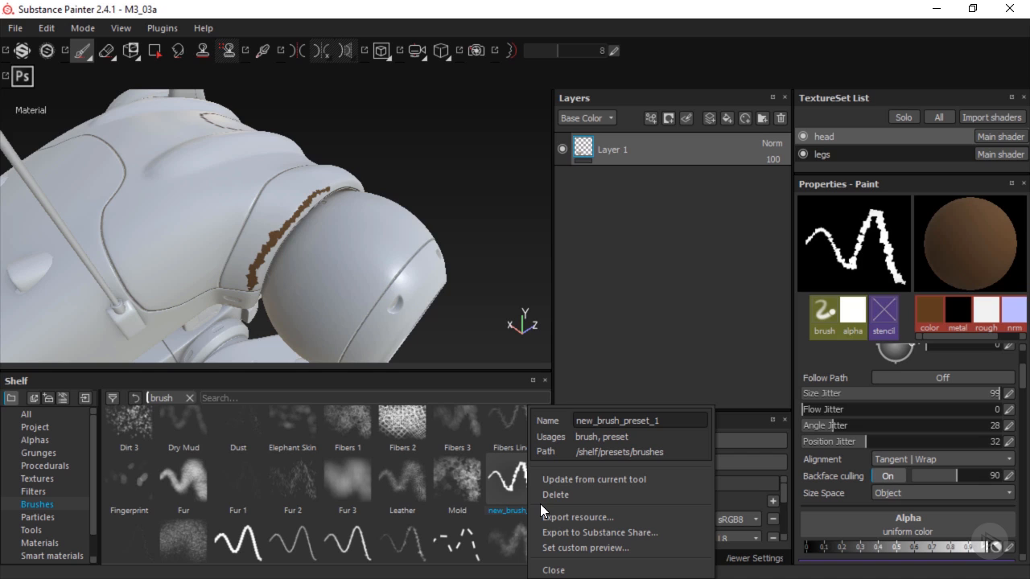
{"action": "left_click_drag", "start_coordinate": [676, 422], "coordinate": [574, 417]}
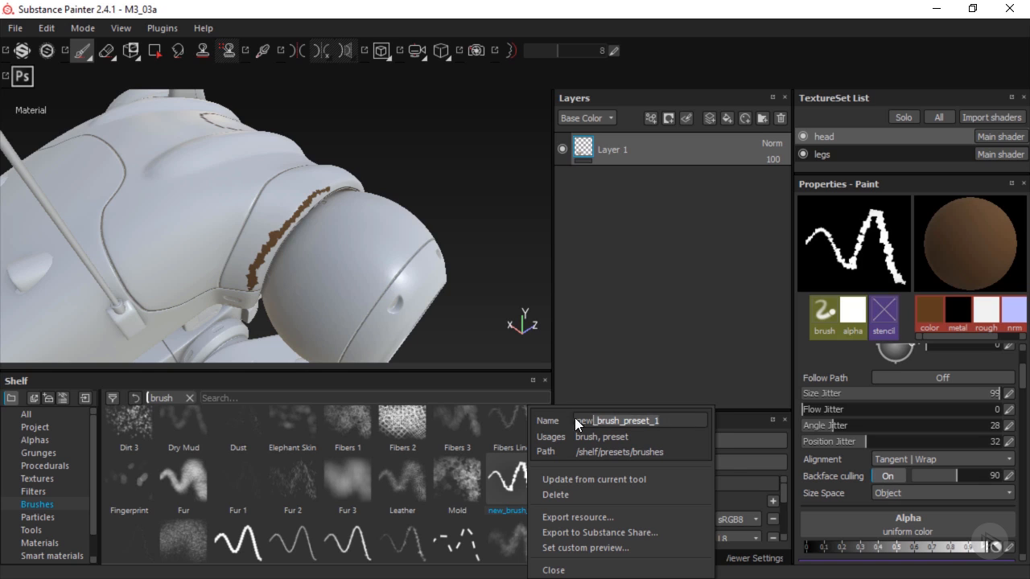
{"action": "type", "text": "Paint_Chip"}
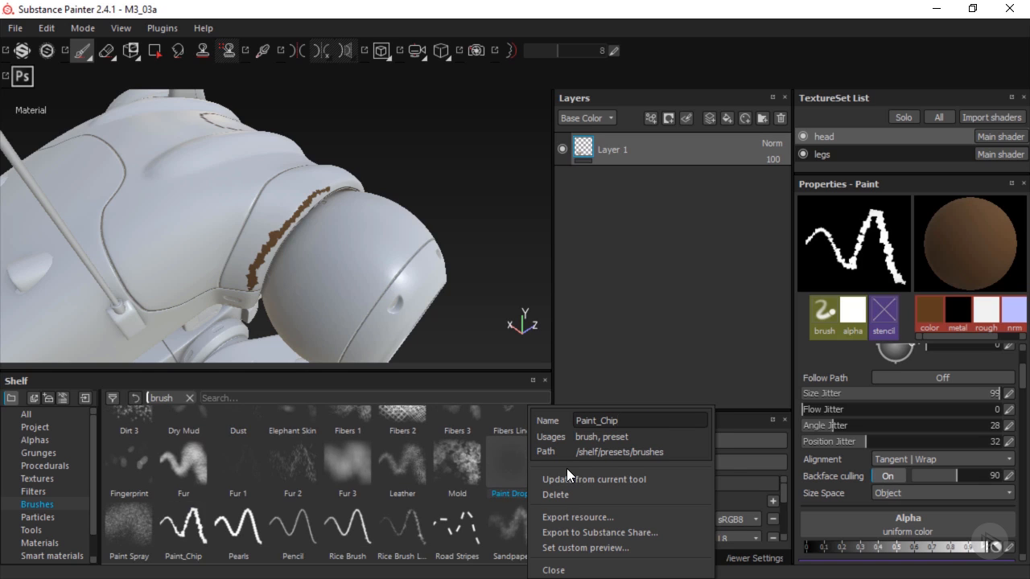
Load the Mold brush for comparison, and reload the saved Paint_Chip brush preset from the shelf.
{"action": "left_click", "coordinate": [439, 467]}
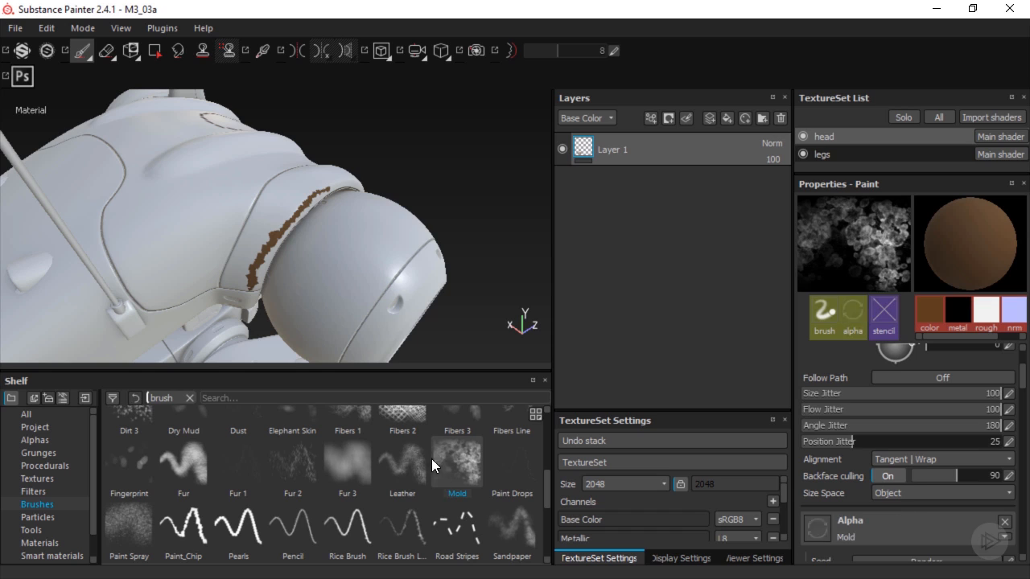
{"action": "left_click", "coordinate": [202, 538]}
{"action": "mouse_move", "coordinate": [199, 539]}
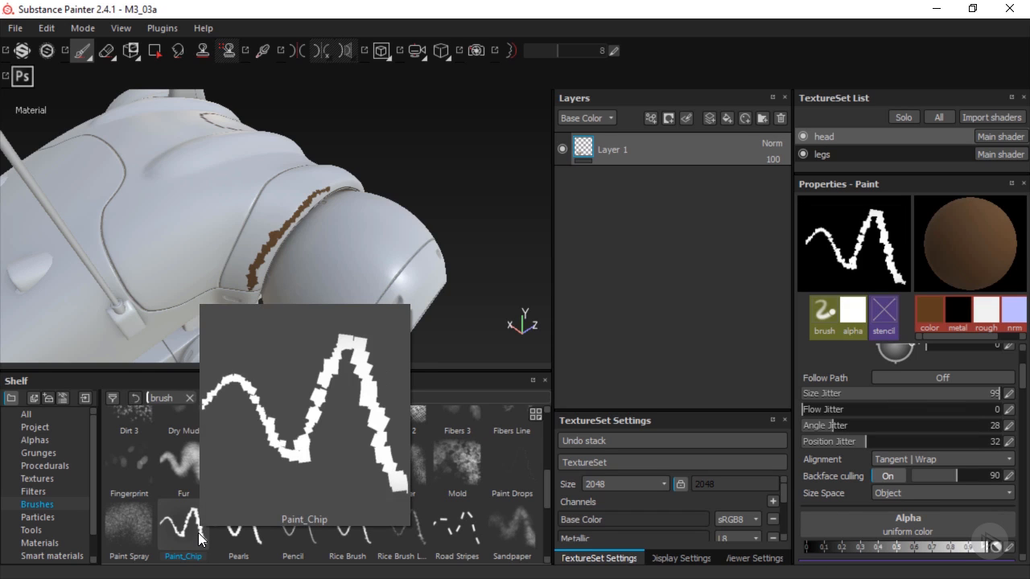